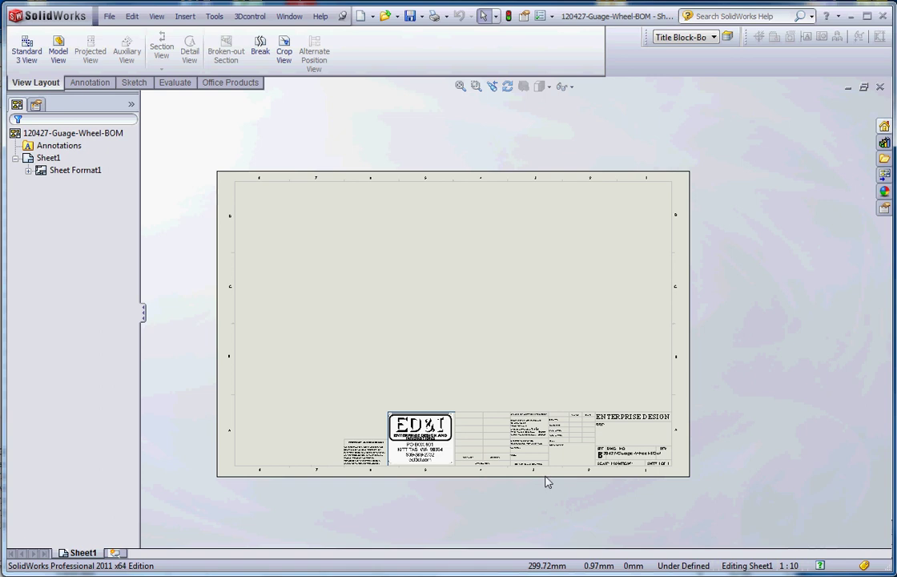
Step: Examine the sheet format's title block, including the tolerance notes, approval fields, company logo and drawing information
{"action": "scroll", "coordinate": [517, 449], "scroll_direction": "up", "scroll_amount": 4}
{"action": "scroll", "coordinate": [534, 380], "scroll_direction": "down", "scroll_amount": 2}
{"action": "scroll", "coordinate": [516, 365], "scroll_direction": "down", "scroll_amount": 5}
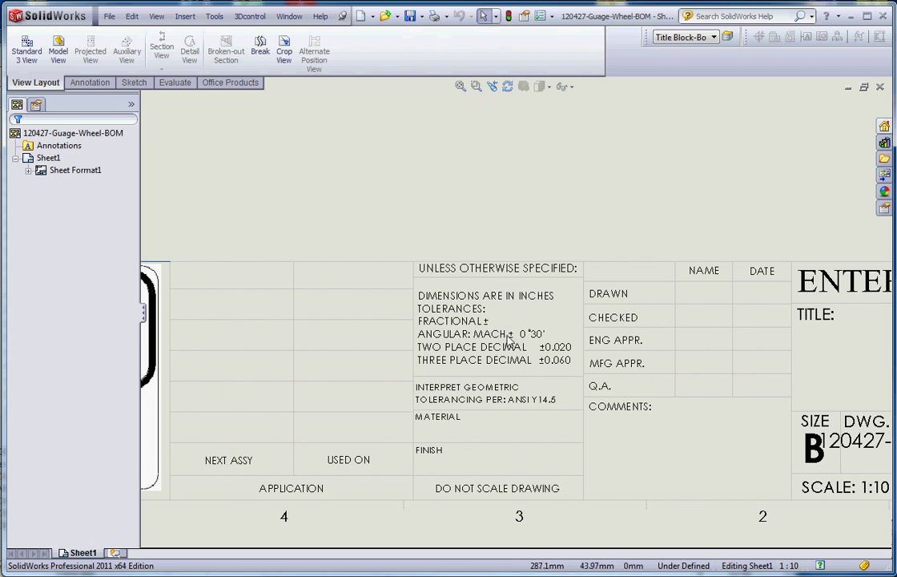
{"action": "scroll", "coordinate": [500, 332], "scroll_direction": "up", "scroll_amount": 5}
{"action": "scroll", "coordinate": [508, 336], "scroll_direction": "up", "scroll_amount": 3}
{"action": "scroll", "coordinate": [413, 288], "scroll_direction": "down", "scroll_amount": 2}
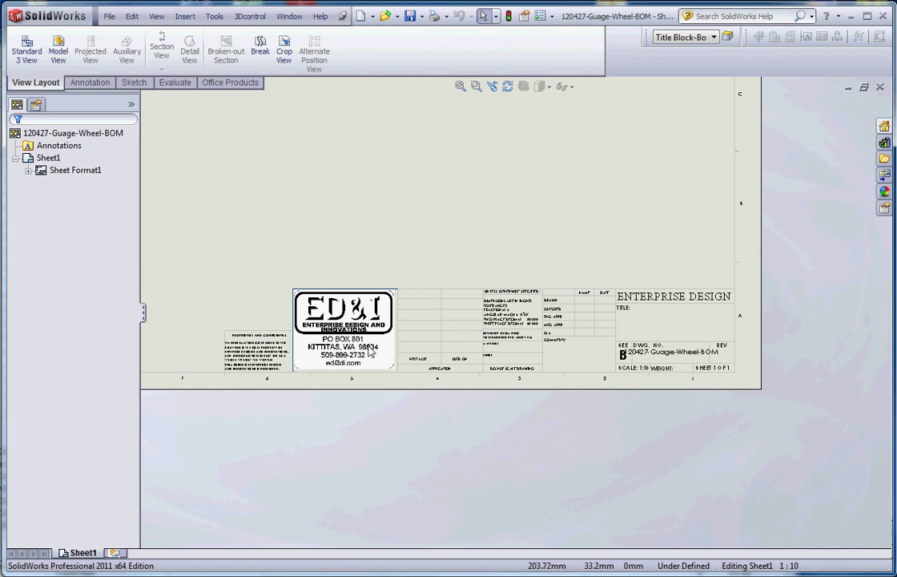
{"action": "scroll", "coordinate": [520, 324], "scroll_direction": "down", "scroll_amount": 2}
{"action": "scroll", "coordinate": [520, 325], "scroll_direction": "down", "scroll_amount": 4}
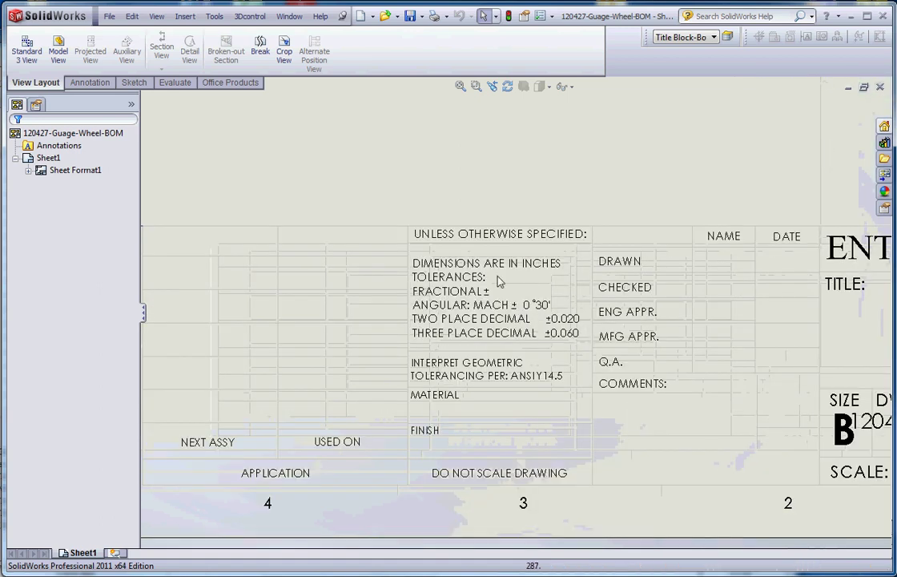
{"action": "scroll", "coordinate": [544, 320], "scroll_direction": "up", "scroll_amount": 6}
{"action": "scroll", "coordinate": [519, 328], "scroll_direction": "up", "scroll_amount": 4}
{"action": "scroll", "coordinate": [478, 236], "scroll_direction": "down", "scroll_amount": 3}
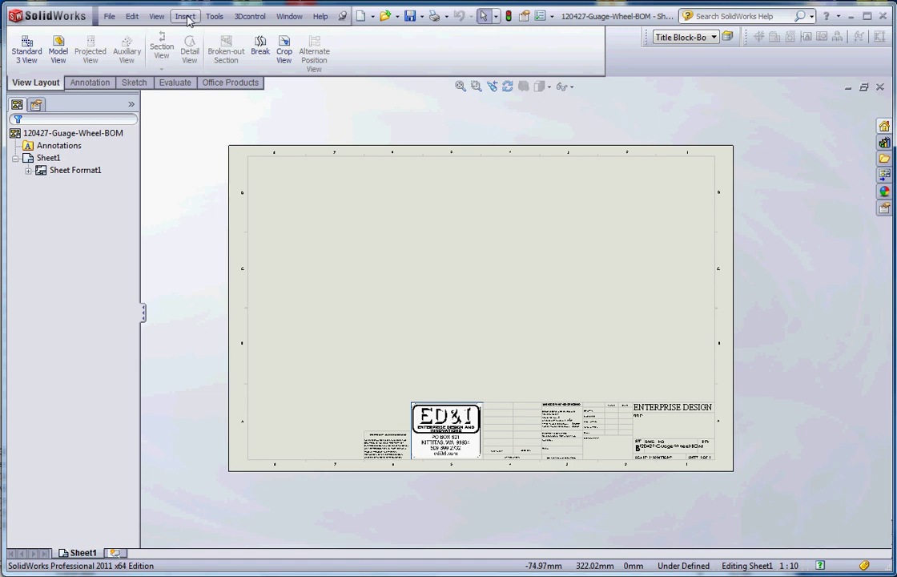
{"action": "left_click", "coordinate": [188, 20]}
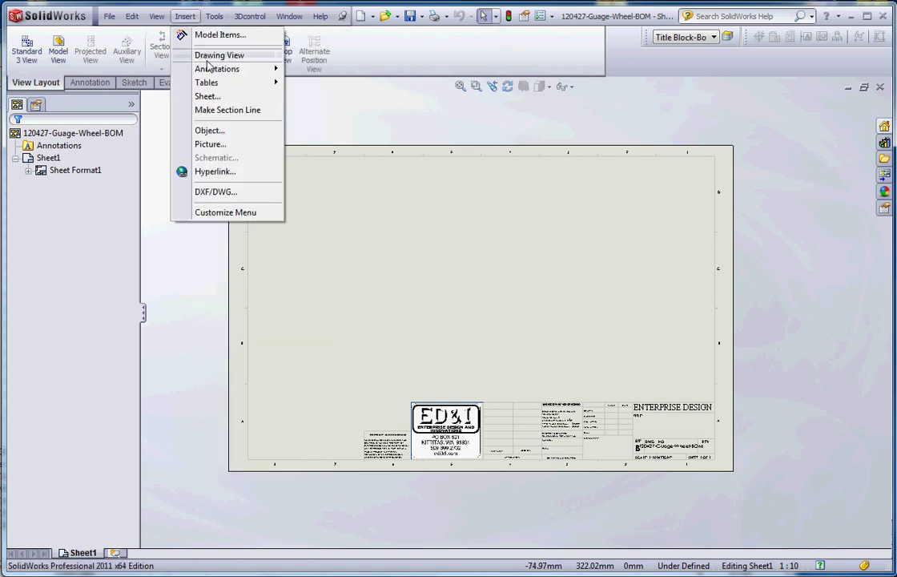
{"action": "mouse_move", "coordinate": [214, 58]}
{"action": "left_click", "coordinate": [109, 16]}
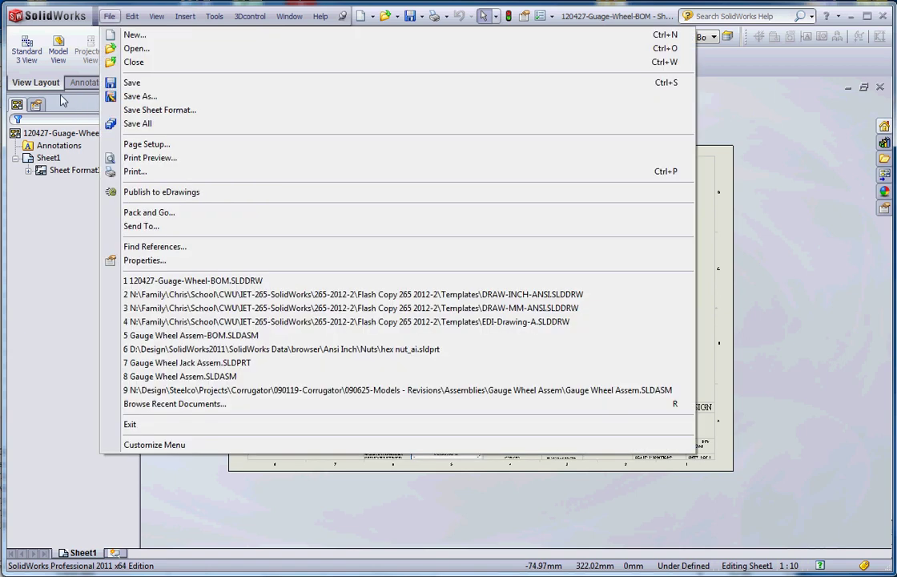
{"action": "left_click", "coordinate": [36, 80]}
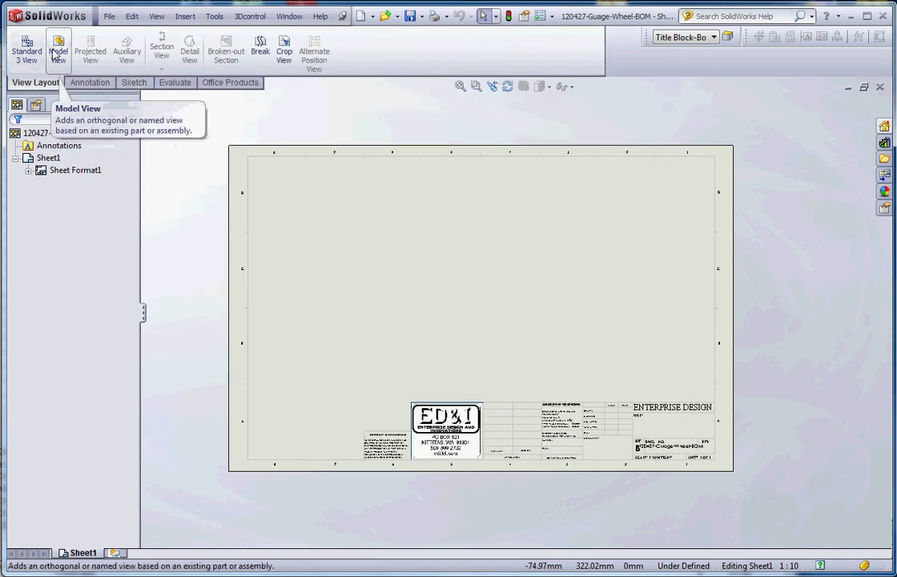
Step: Start a model view of the Gauge Wheel Assem-BOM assembly using the RIGHT ASSEMBLY configuration and the front orientation
{"action": "left_click", "coordinate": [58, 51]}
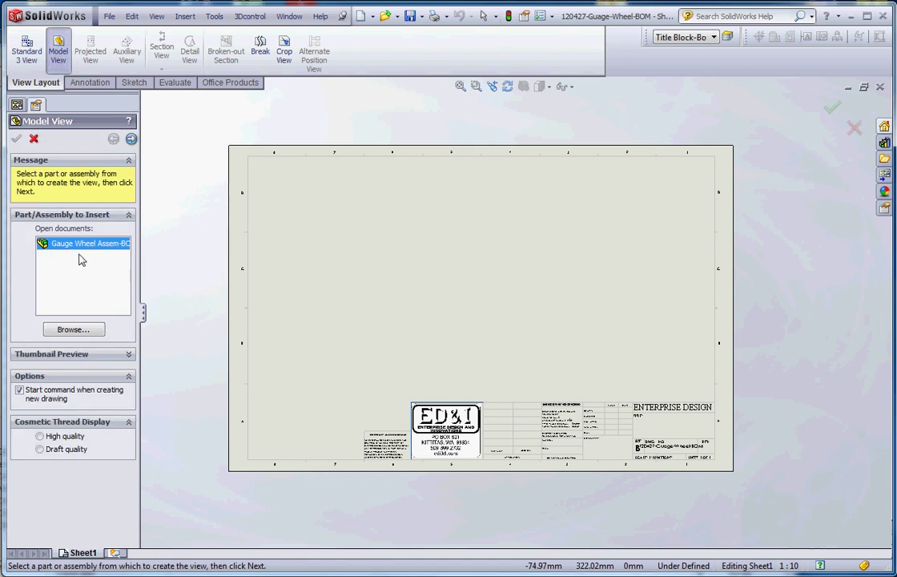
{"action": "left_click", "coordinate": [131, 140]}
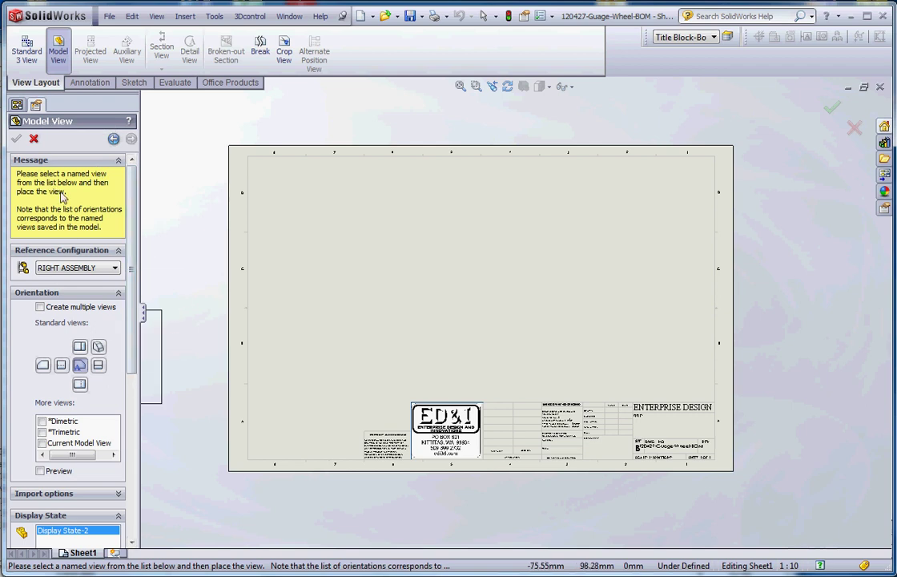
{"action": "left_click", "coordinate": [117, 269]}
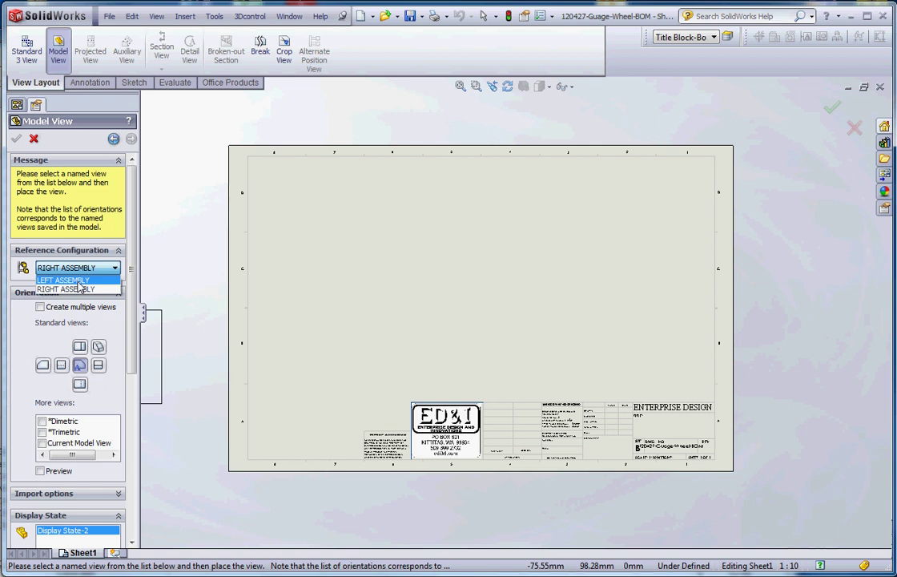
{"action": "left_click", "coordinate": [78, 269]}
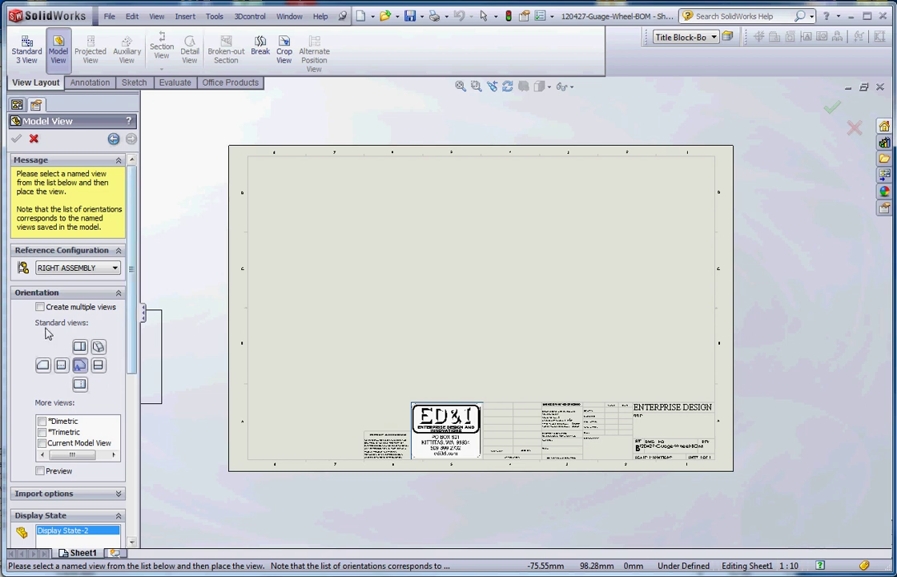
{"action": "left_click", "coordinate": [98, 347]}
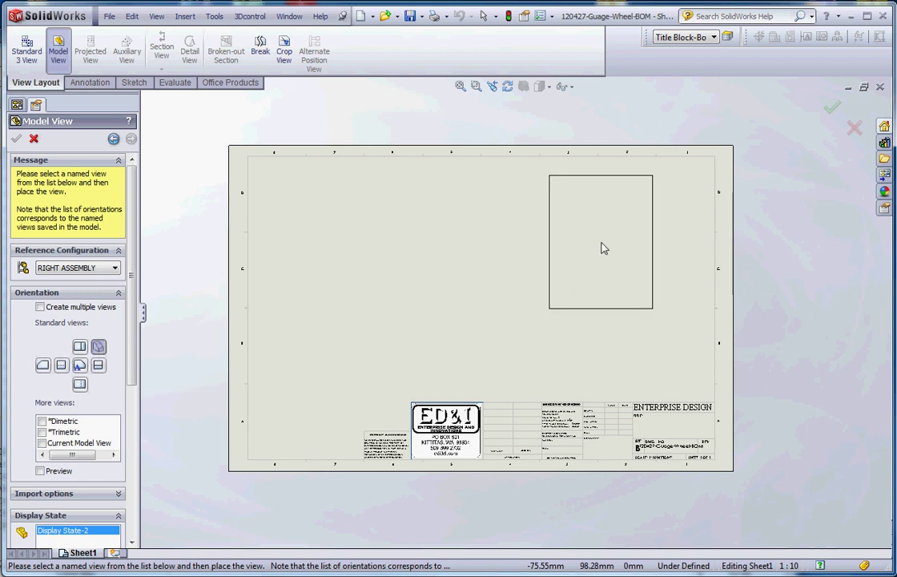
{"action": "left_click", "coordinate": [96, 366]}
{"action": "left_click", "coordinate": [82, 366]}
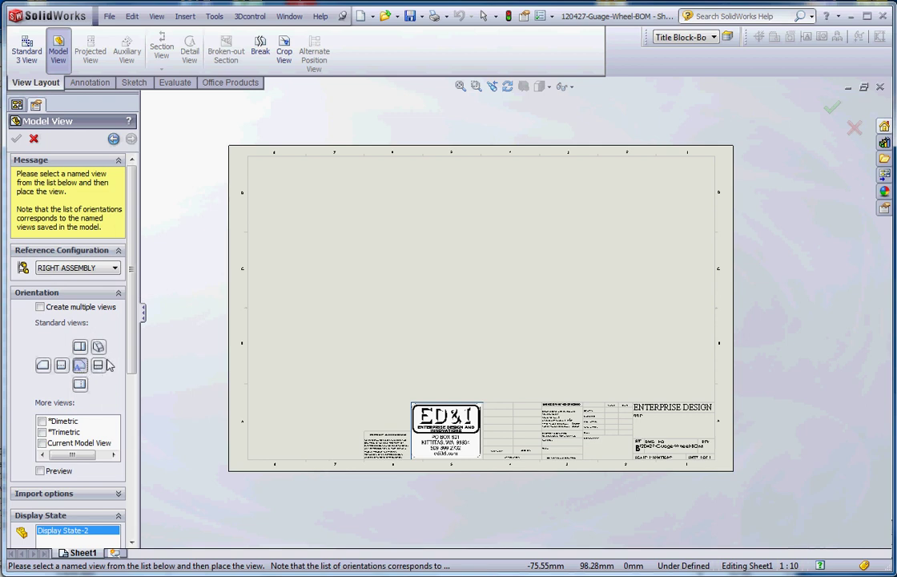
Step: Try creating multiple views at once with the front, right, isometric and top orientations
{"action": "left_click", "coordinate": [40, 308]}
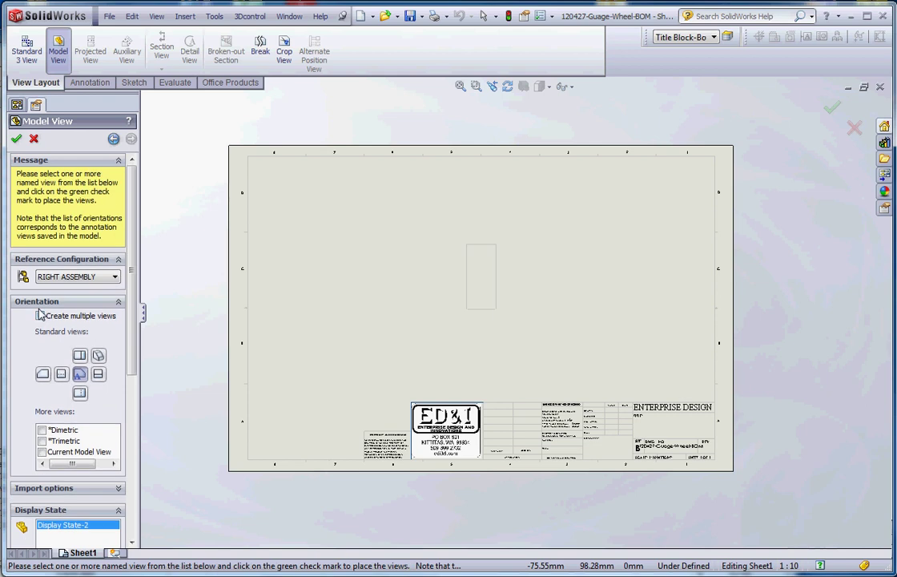
{"action": "left_click", "coordinate": [98, 373]}
{"action": "left_click", "coordinate": [97, 355]}
{"action": "left_click", "coordinate": [79, 354]}
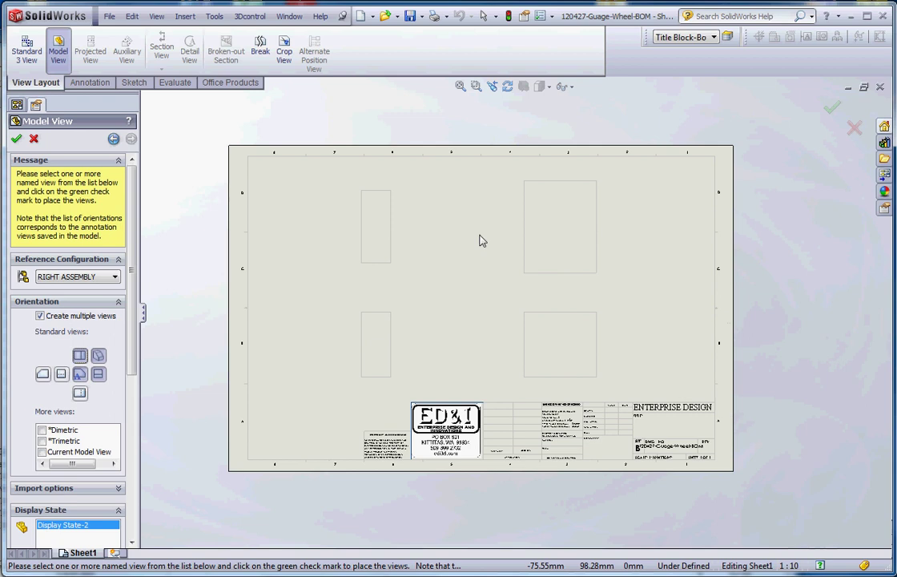
{"action": "left_click", "coordinate": [40, 315]}
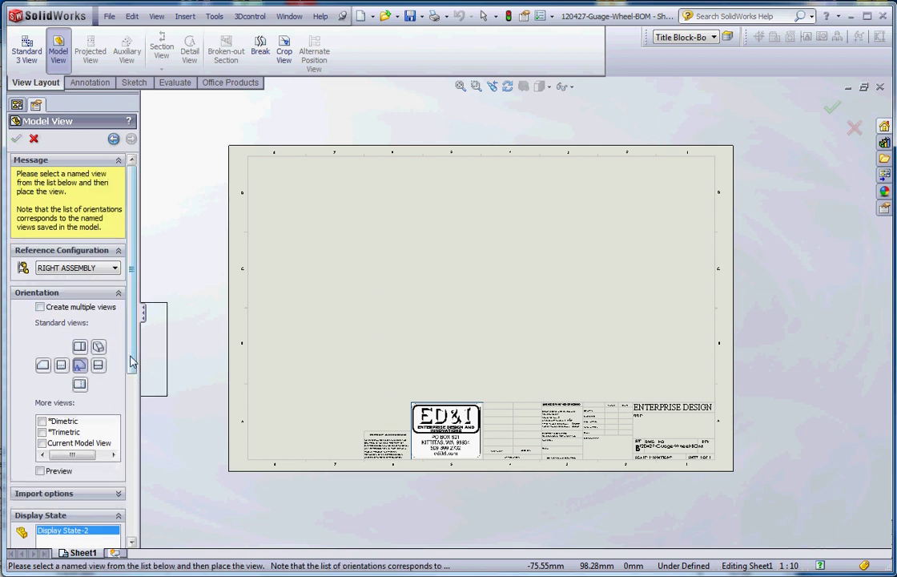
Step: Review the model view's display state, display style and scale options, and briefly preview the front view
{"action": "scroll", "coordinate": [87, 391], "scroll_direction": "down", "scroll_amount": 3}
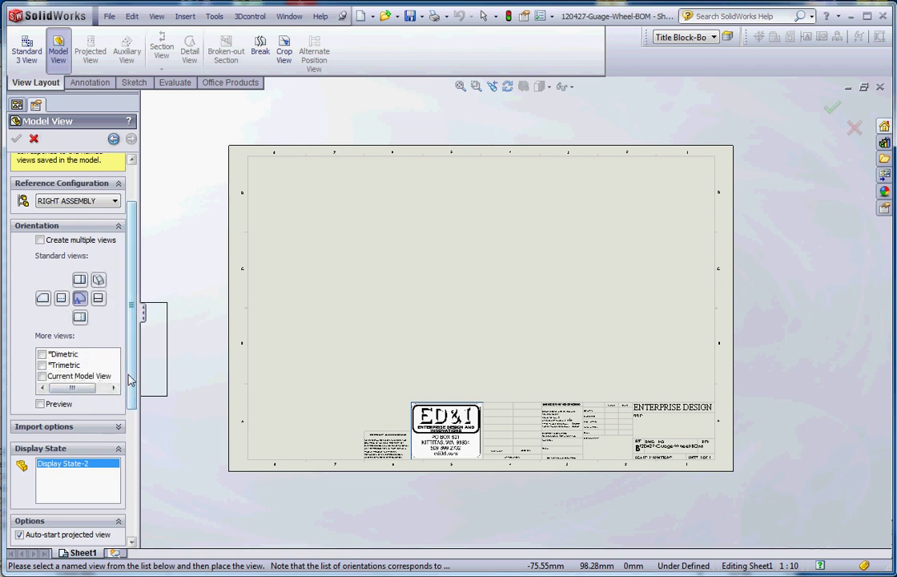
{"action": "scroll", "coordinate": [134, 384], "scroll_direction": "down", "scroll_amount": 1}
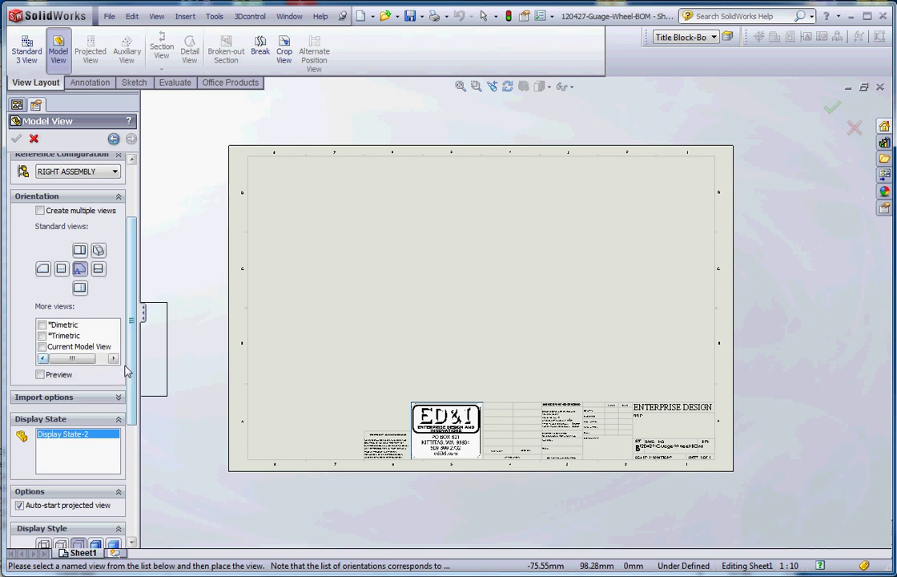
{"action": "scroll", "coordinate": [133, 382], "scroll_direction": "down", "scroll_amount": 1}
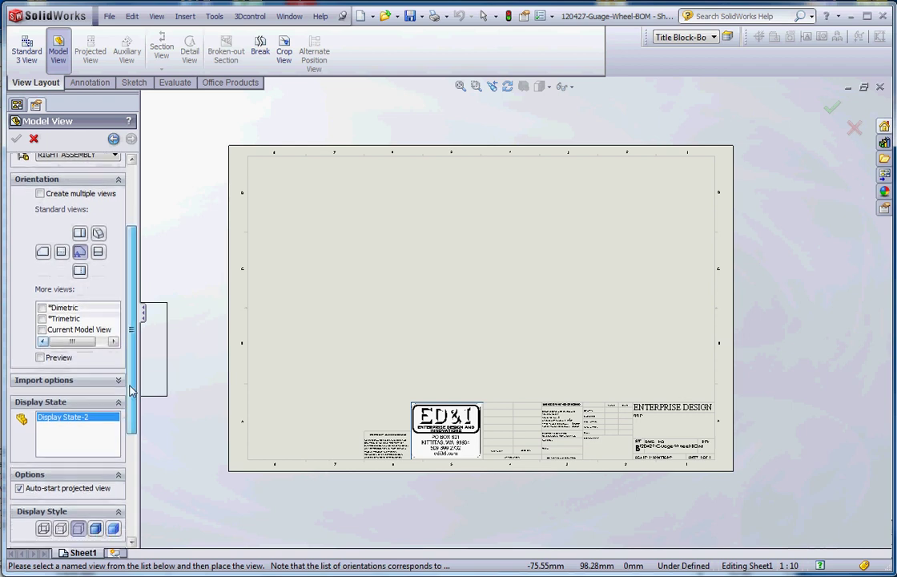
{"action": "left_click", "coordinate": [41, 357]}
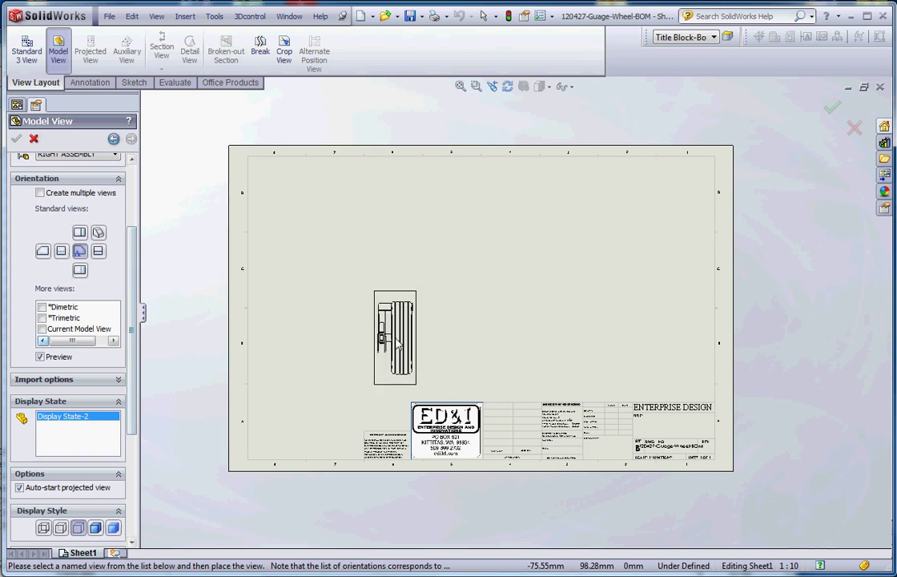
{"action": "left_click", "coordinate": [40, 356]}
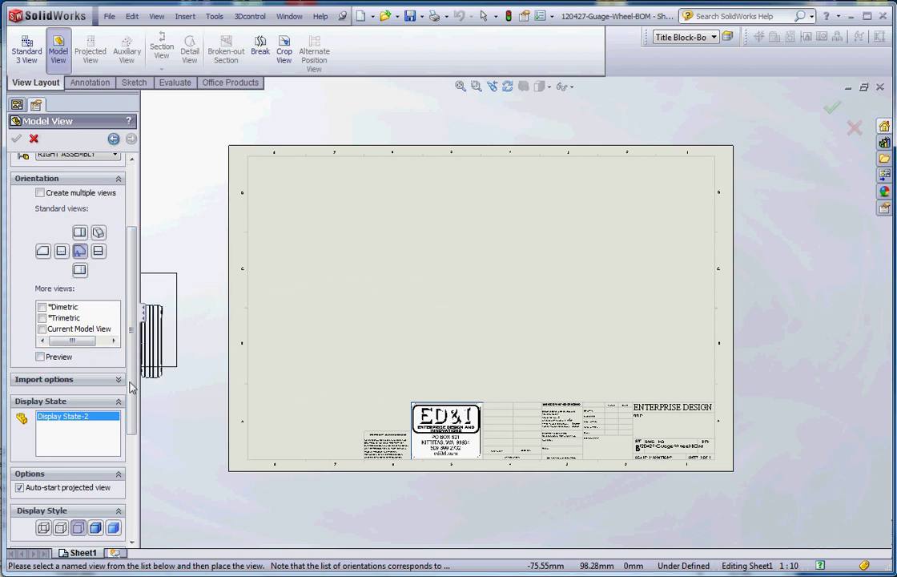
{"action": "scroll", "coordinate": [133, 394], "scroll_direction": "down", "scroll_amount": 3}
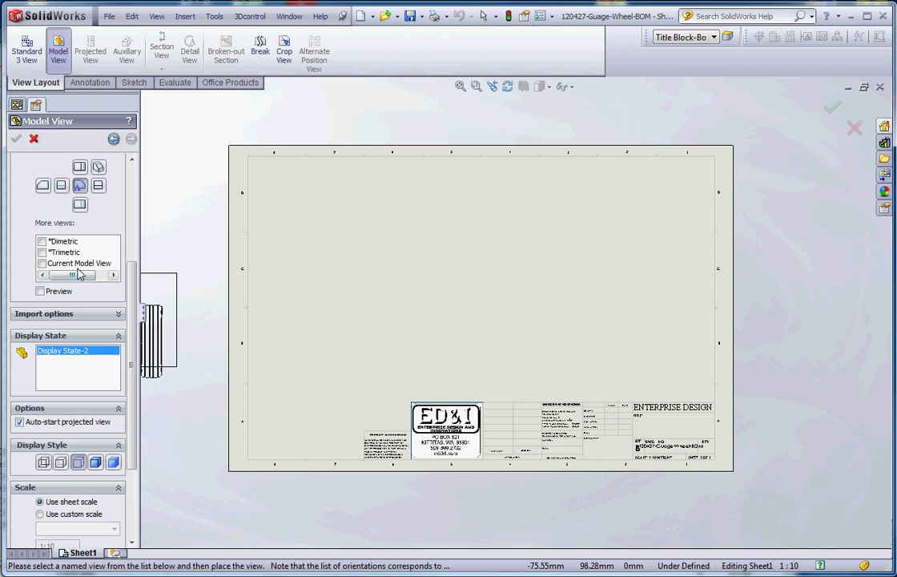
{"action": "scroll", "coordinate": [133, 261], "scroll_direction": "up", "scroll_amount": 3}
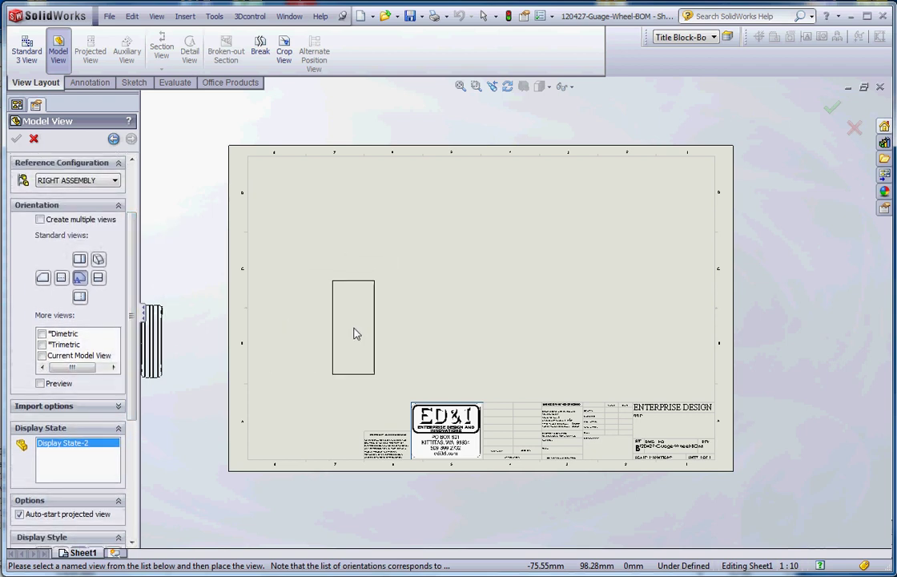
Step: Place the front view near the sheet's left side with projected right and top views, and delete all three views again
{"action": "left_click", "coordinate": [356, 334]}
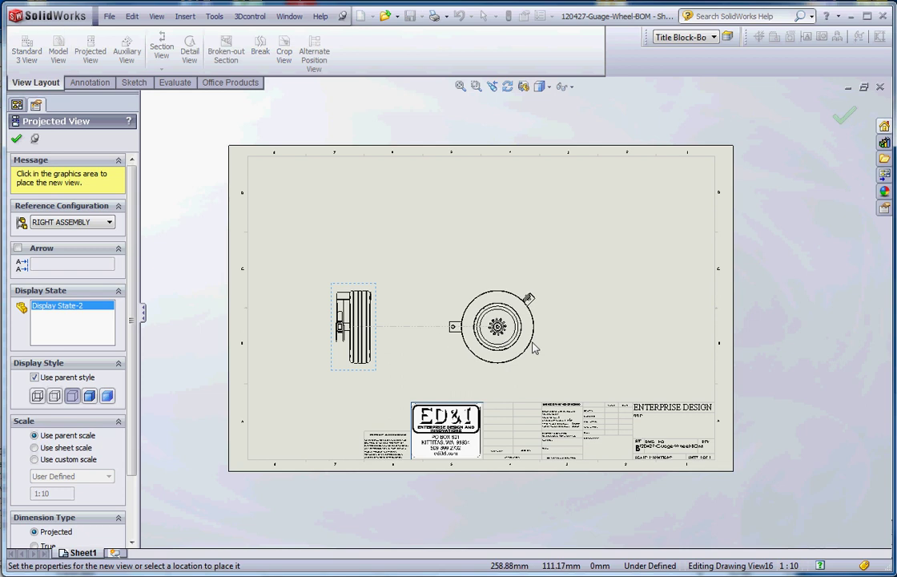
{"action": "left_click", "coordinate": [538, 344]}
{"action": "left_click", "coordinate": [448, 222]}
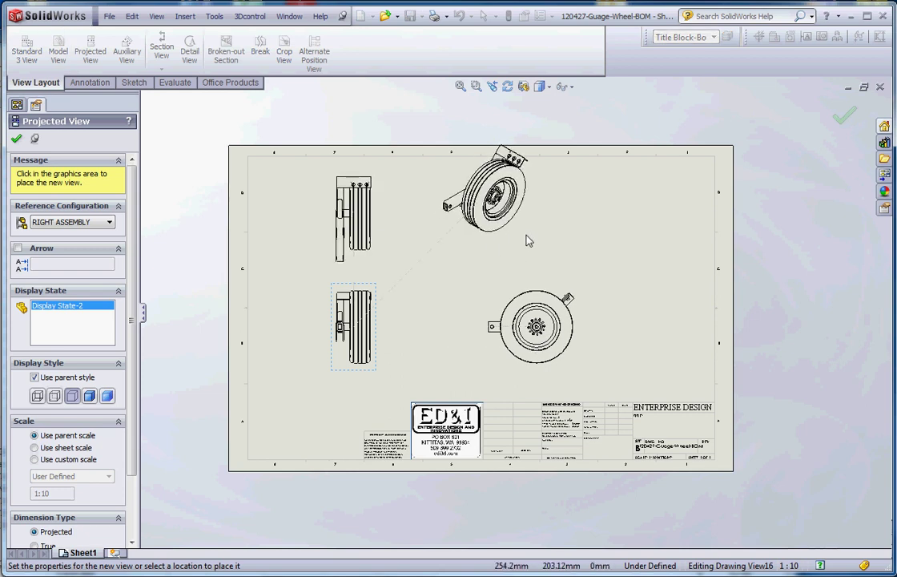
{"action": "key", "text": "Escape"}
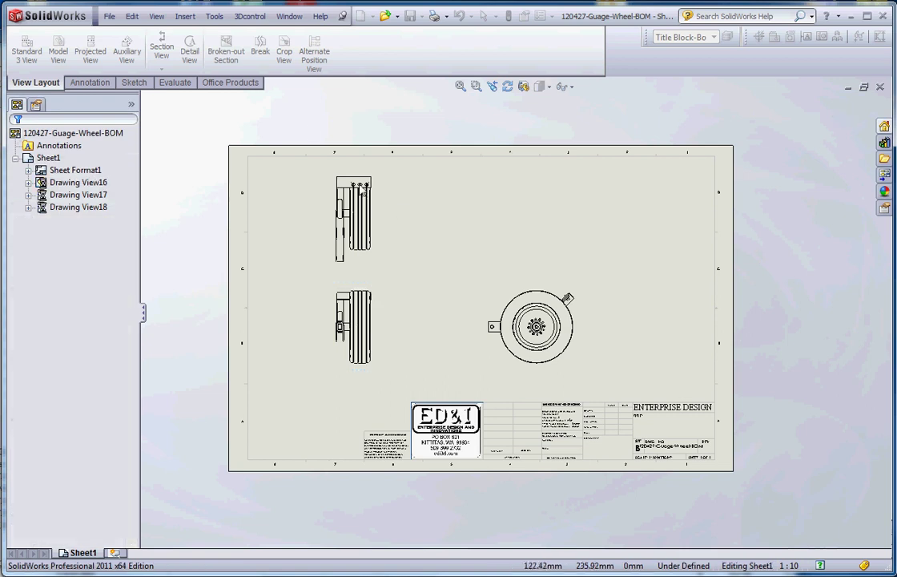
{"action": "left_click_drag", "start_coordinate": [301, 125], "coordinate": [622, 392]}
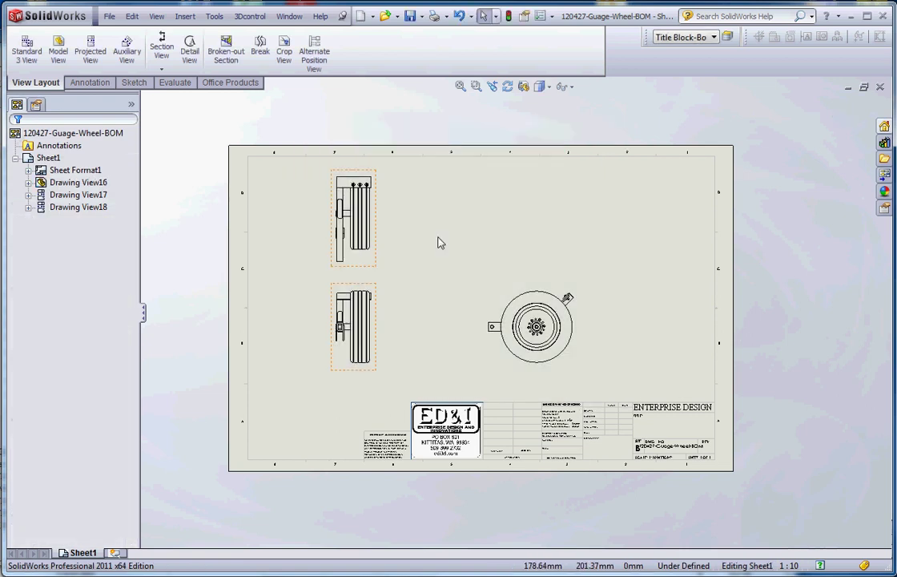
{"action": "key", "text": "Delete"}
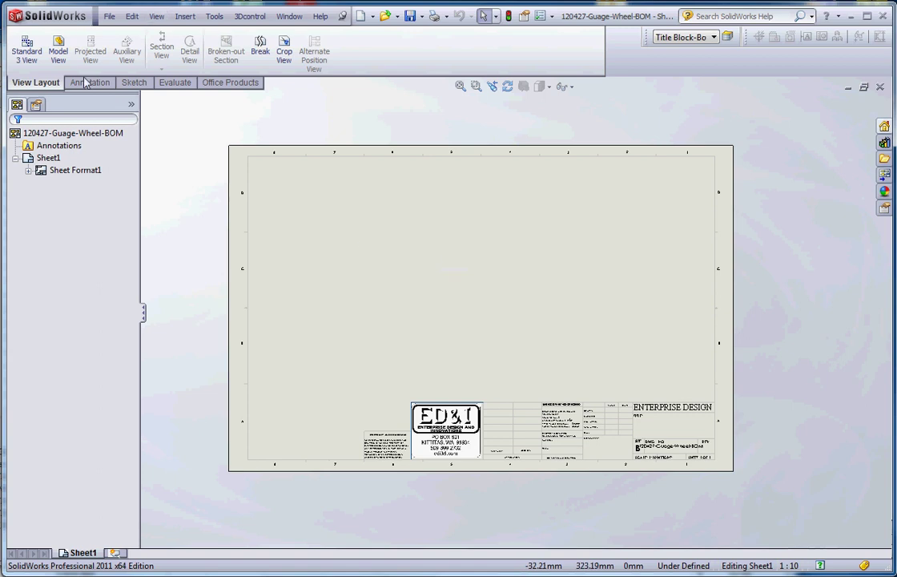
Step: Start a new model view of the Gauge Wheel Assem-BOM assembly with the Shaded With Edges display style
{"action": "left_click", "coordinate": [58, 52]}
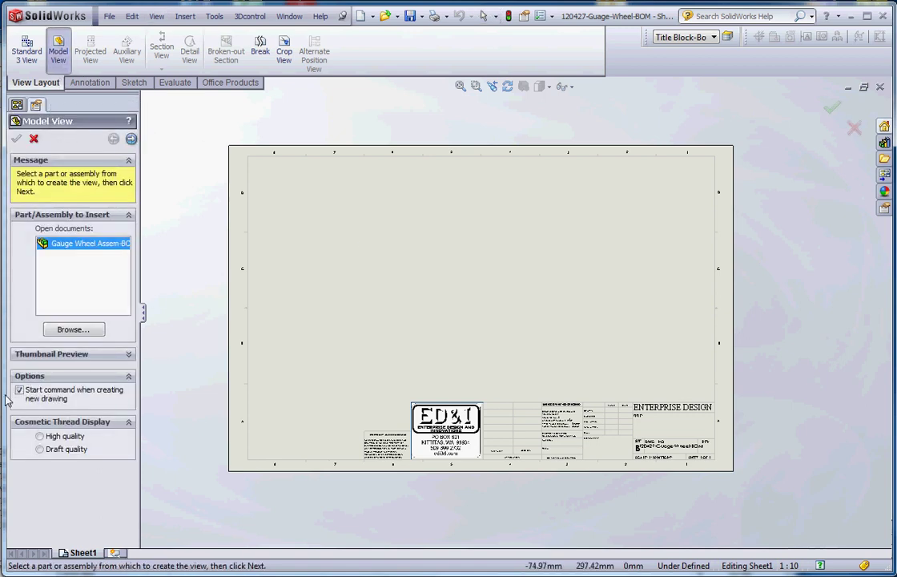
{"action": "left_click", "coordinate": [131, 139]}
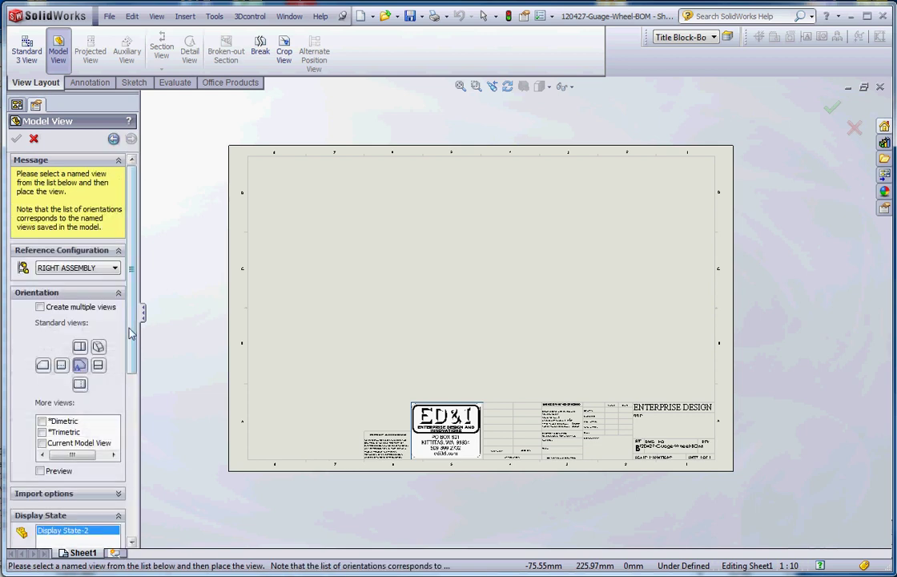
{"action": "left_click_drag", "start_coordinate": [133, 335], "coordinate": [125, 483]}
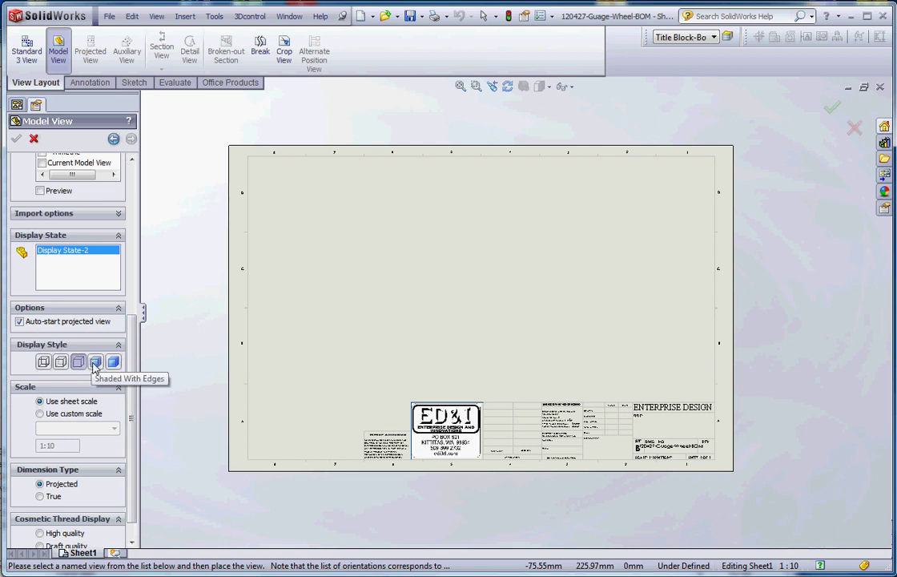
{"action": "left_click", "coordinate": [96, 362]}
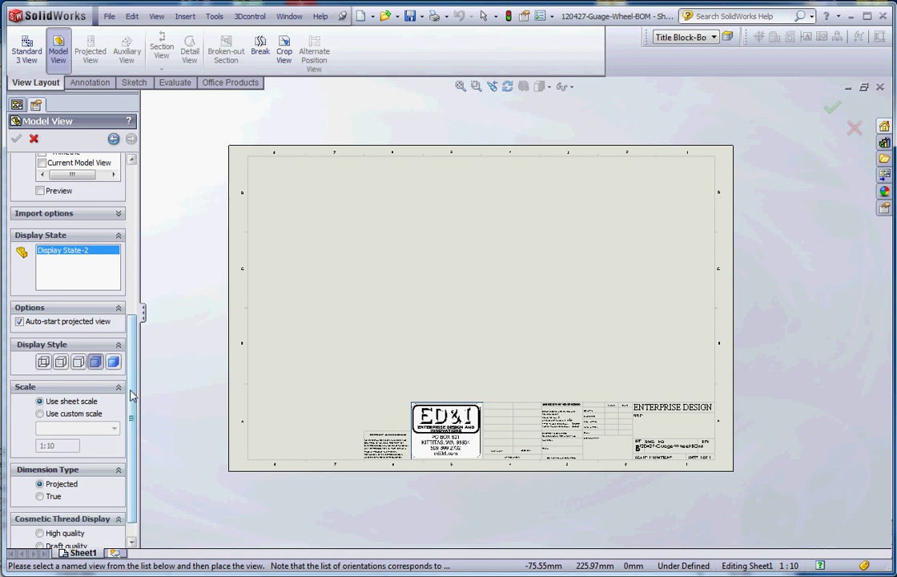
{"action": "scroll", "coordinate": [130, 416], "scroll_direction": "down", "scroll_amount": 1}
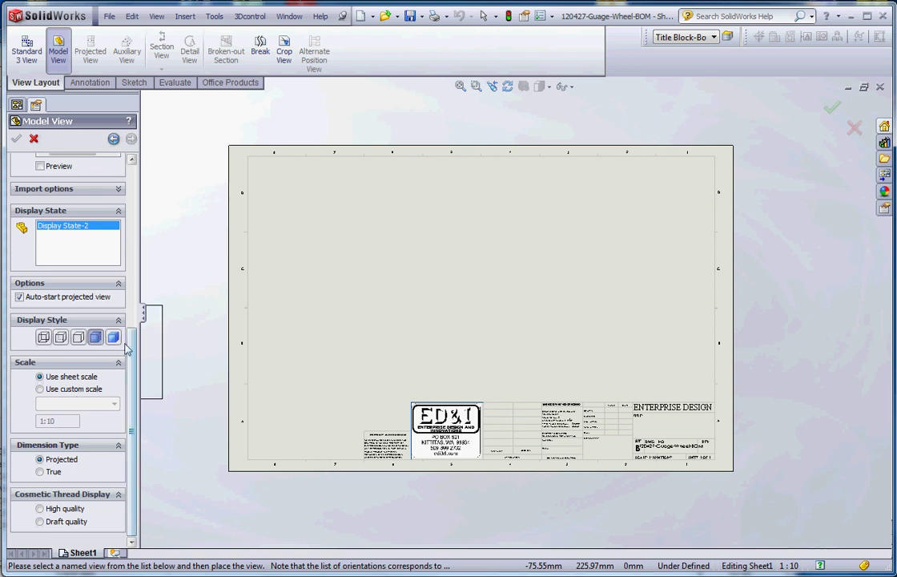
Step: Set the model view to the isometric orientation and place it in the right half of the sheet, above the title block
{"action": "left_click_drag", "start_coordinate": [134, 352], "coordinate": [147, 236]}
{"action": "left_click", "coordinate": [98, 265]}
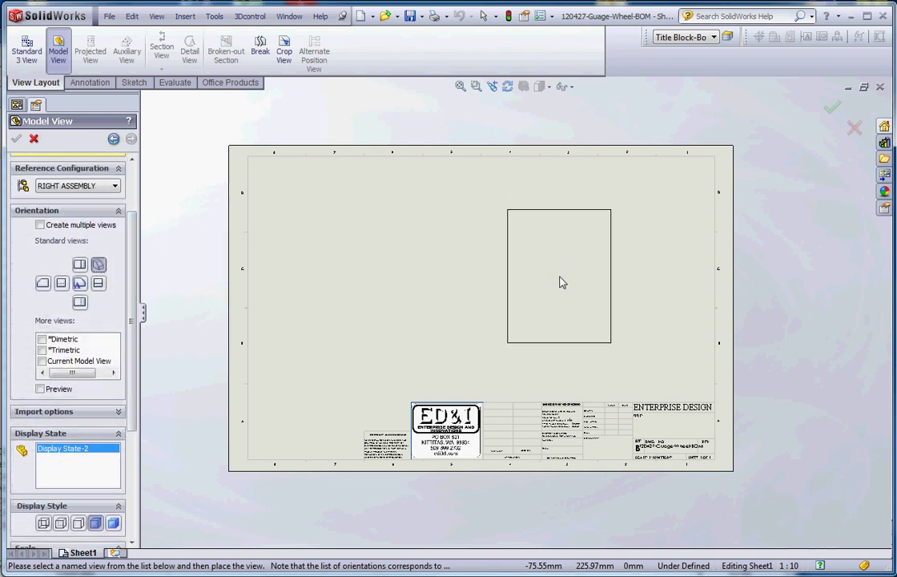
{"action": "left_click", "coordinate": [555, 286]}
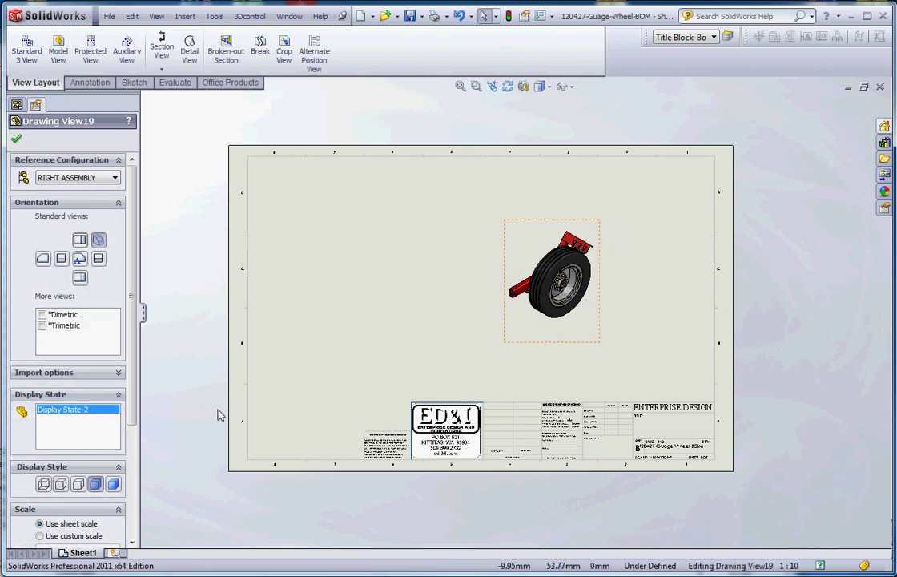
Step: Accept the placed isometric view and set its drawing view properties to show the RIGHT ASSEMBLY configuration in exploded state
{"action": "left_click", "coordinate": [17, 140]}
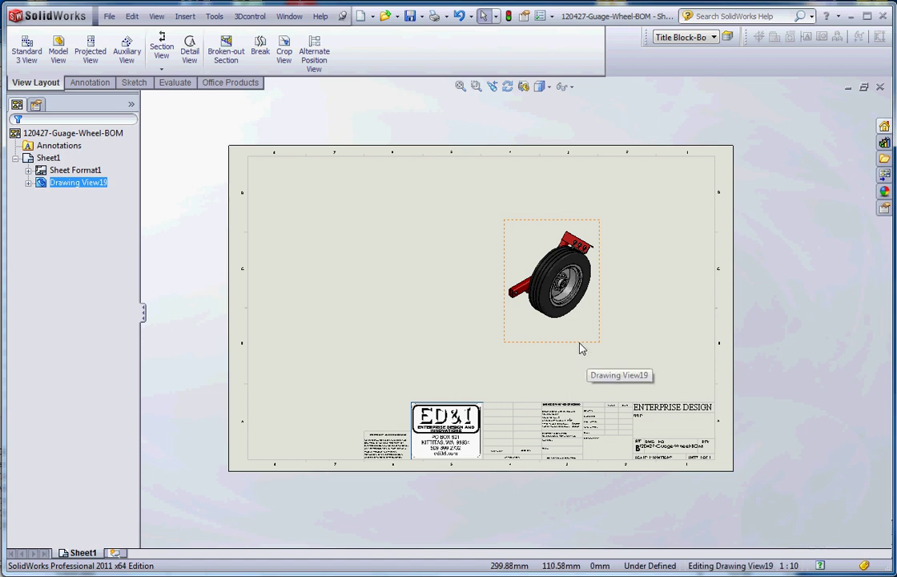
{"action": "scroll", "coordinate": [553, 332], "scroll_direction": "down", "scroll_amount": 2}
{"action": "left_click", "coordinate": [538, 321]}
{"action": "right_click", "coordinate": [538, 322]}
{"action": "left_click", "coordinate": [582, 484]}
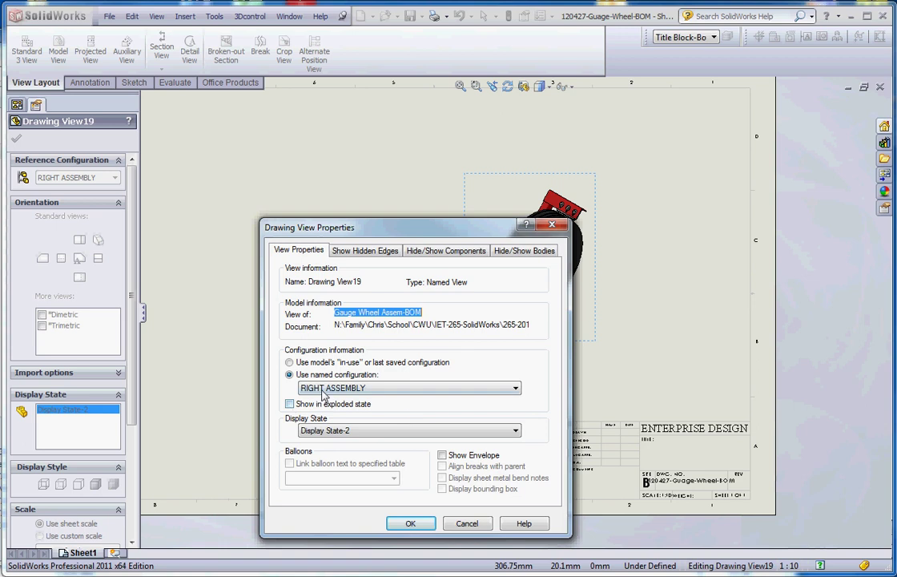
{"action": "left_click", "coordinate": [289, 405]}
{"action": "left_click", "coordinate": [411, 523]}
Step: Examine the exploded view's parts and explode lines around the arm, spindle and wheel, including how it fits the sheet
{"action": "scroll", "coordinate": [545, 312], "scroll_direction": "up", "scroll_amount": 3}
{"action": "scroll", "coordinate": [481, 344], "scroll_direction": "down", "scroll_amount": 2}
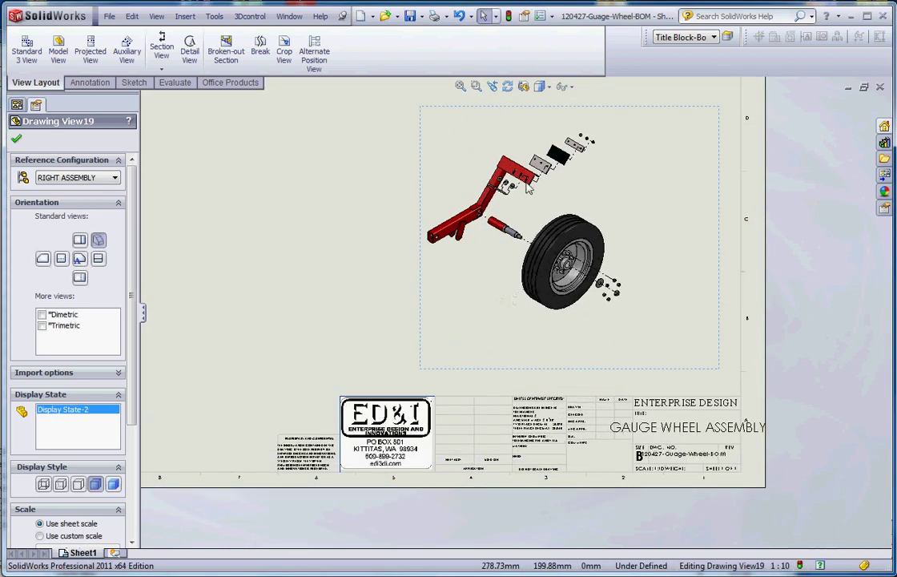
{"action": "scroll", "coordinate": [481, 304], "scroll_direction": "down", "scroll_amount": 4}
{"action": "scroll", "coordinate": [528, 320], "scroll_direction": "down", "scroll_amount": 2}
{"action": "scroll", "coordinate": [496, 329], "scroll_direction": "up", "scroll_amount": 4}
{"action": "scroll", "coordinate": [480, 308], "scroll_direction": "down", "scroll_amount": 2}
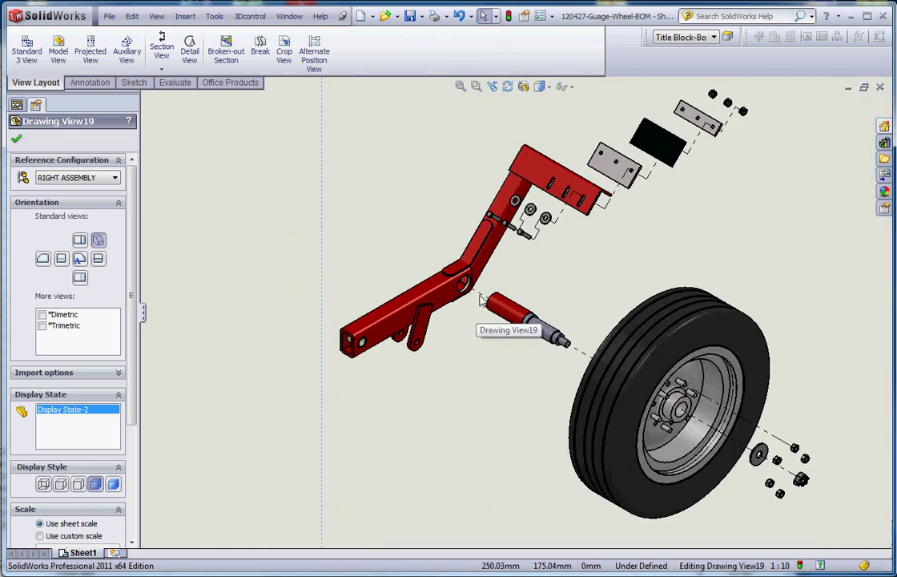
{"action": "scroll", "coordinate": [535, 343], "scroll_direction": "up", "scroll_amount": 2}
{"action": "scroll", "coordinate": [535, 342], "scroll_direction": "down", "scroll_amount": 5}
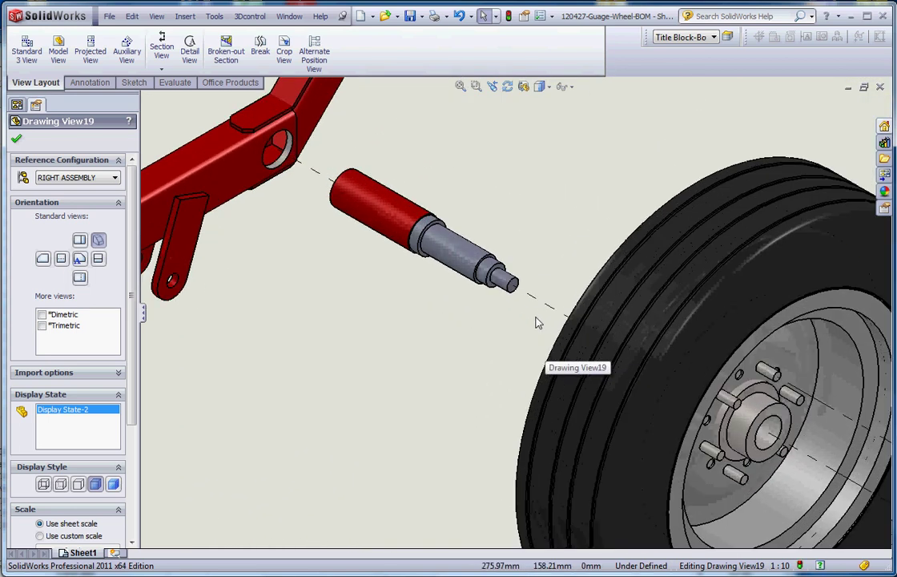
{"action": "scroll", "coordinate": [535, 321], "scroll_direction": "up", "scroll_amount": 5}
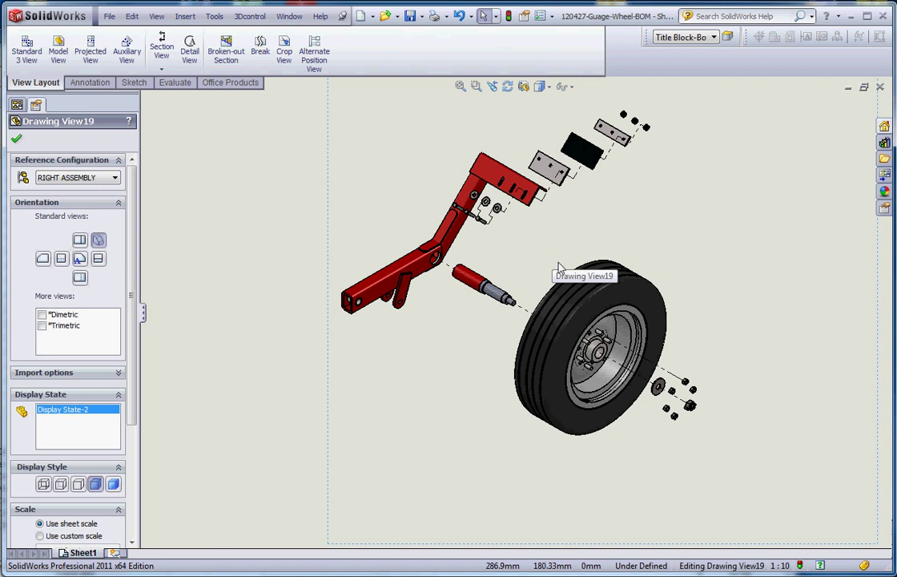
{"action": "scroll", "coordinate": [551, 270], "scroll_direction": "up", "scroll_amount": 4}
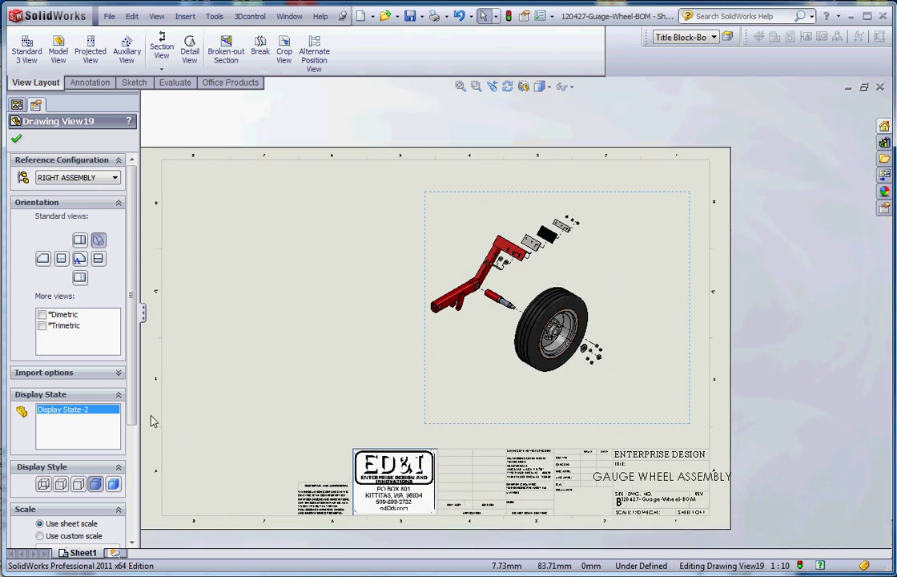
Step: Switch the exploded view to a custom scale, trying 1:2 and 1:4
{"action": "left_click_drag", "start_coordinate": [136, 409], "coordinate": [134, 508]}
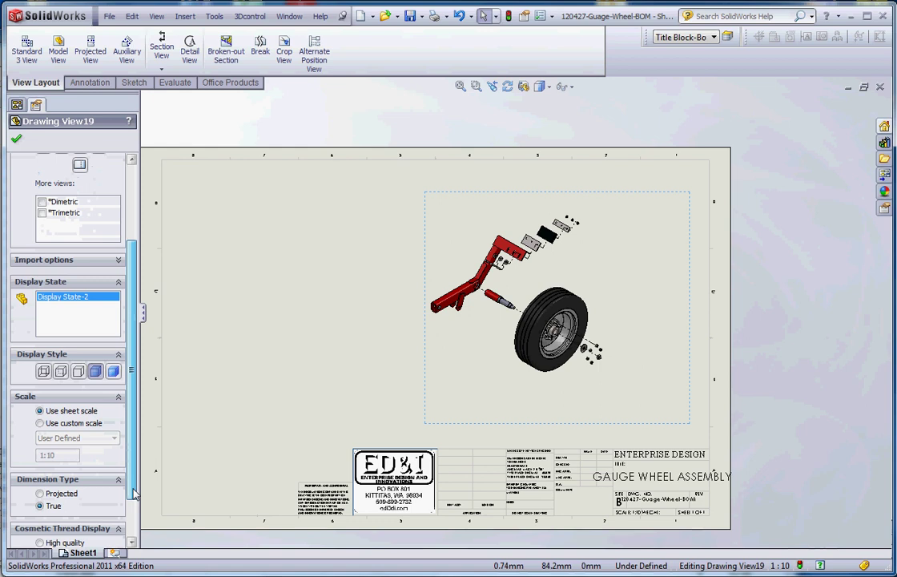
{"action": "left_click", "coordinate": [40, 423]}
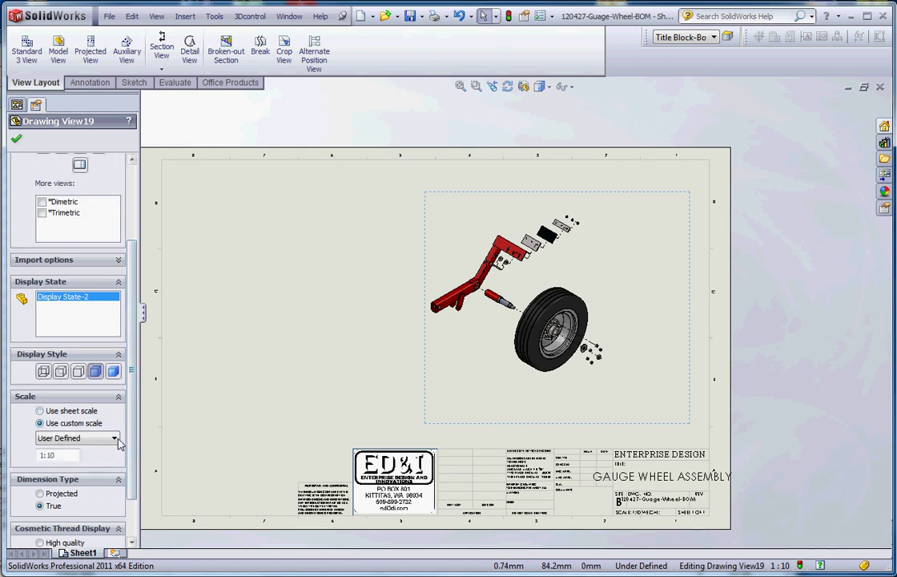
{"action": "left_click", "coordinate": [115, 438]}
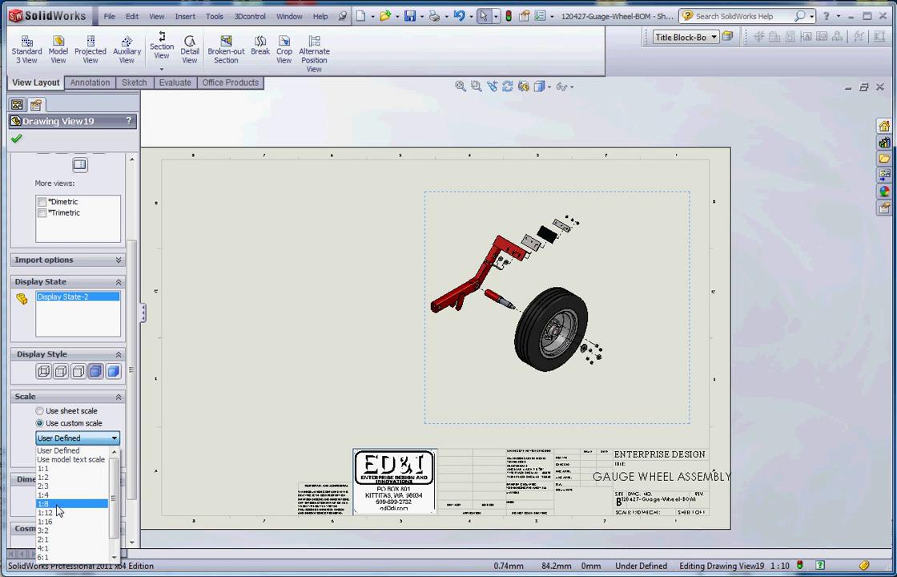
{"action": "left_click", "coordinate": [58, 477]}
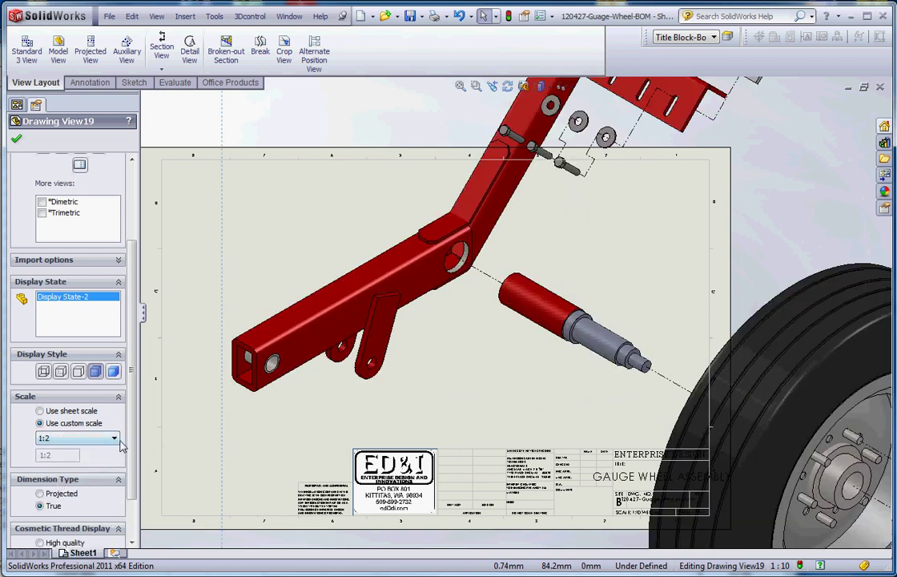
{"action": "left_click", "coordinate": [114, 438]}
{"action": "left_click", "coordinate": [68, 459]}
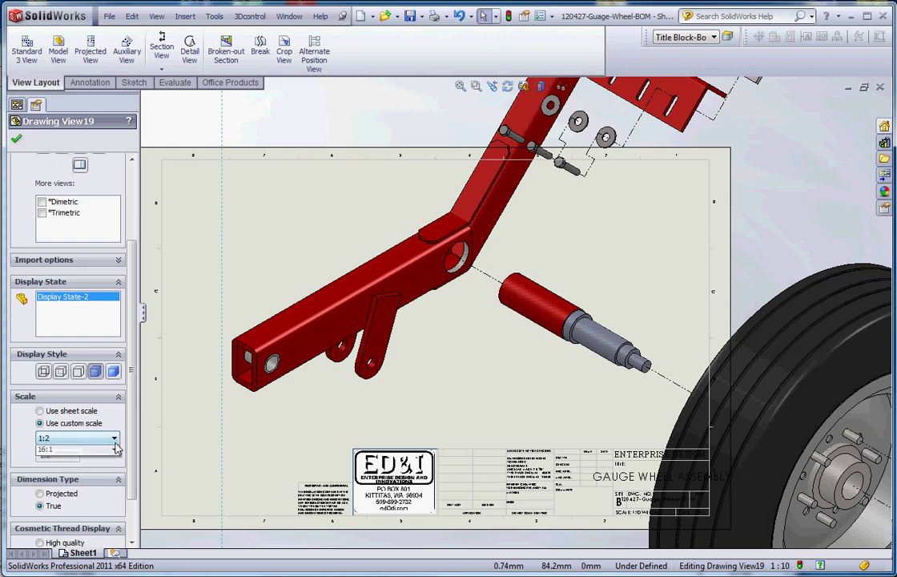
{"action": "left_click", "coordinate": [114, 438]}
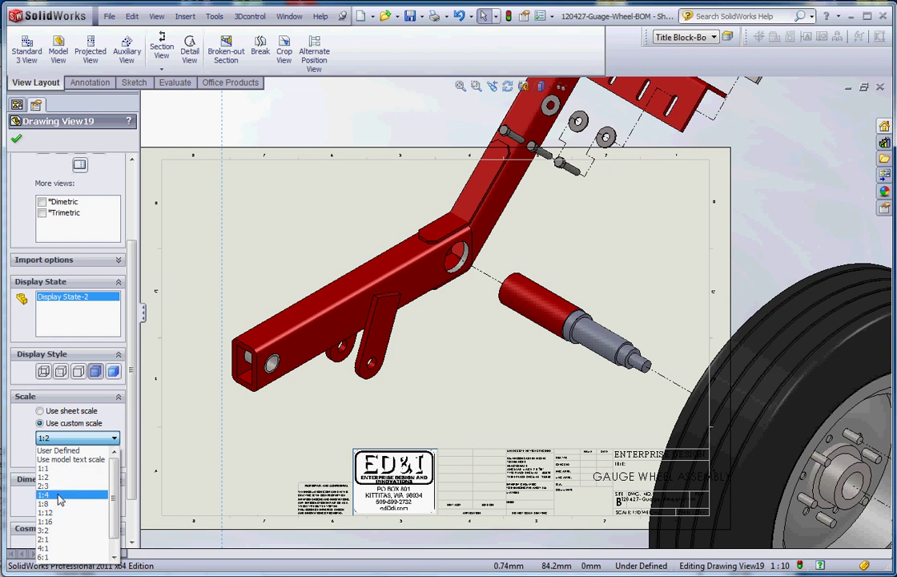
{"action": "left_click", "coordinate": [60, 496]}
{"action": "key", "text": "f"}
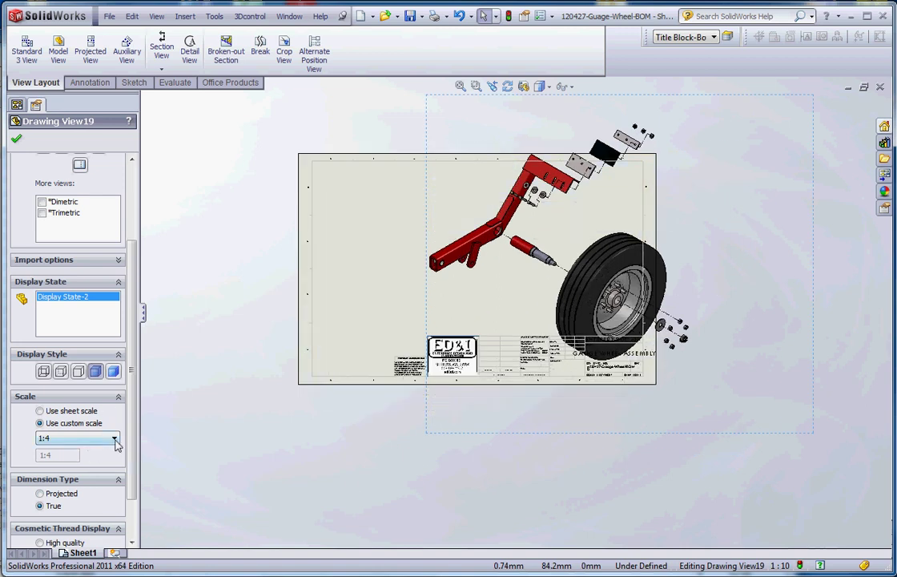
Step: Set the exploded view's custom scale to 1:8 and accept the view settings
{"action": "left_click", "coordinate": [116, 439]}
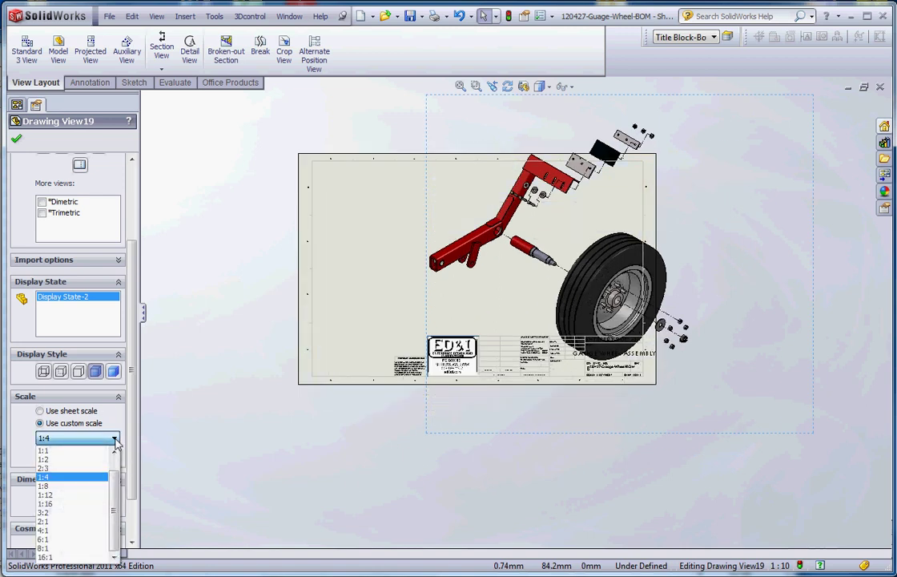
{"action": "left_click", "coordinate": [68, 485]}
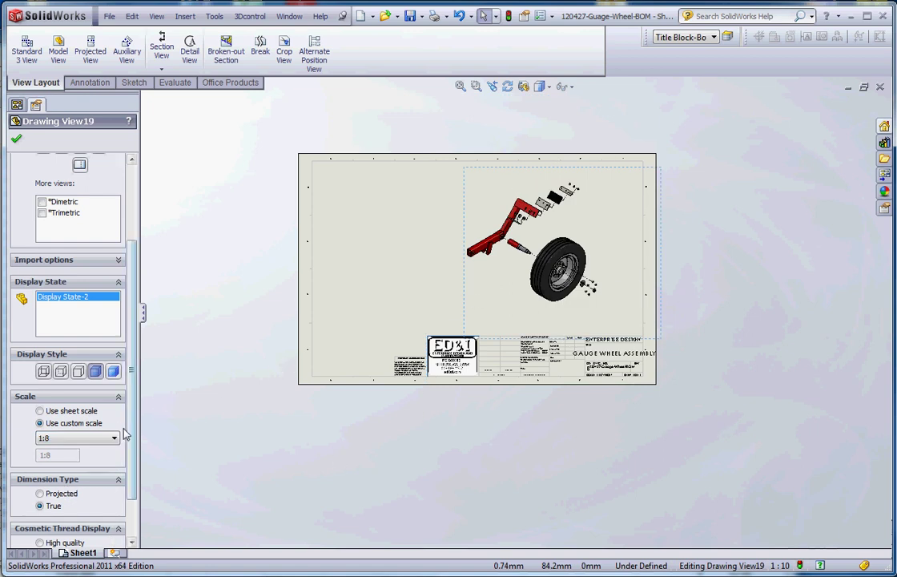
{"action": "scroll", "coordinate": [481, 301], "scroll_direction": "down", "scroll_amount": 2}
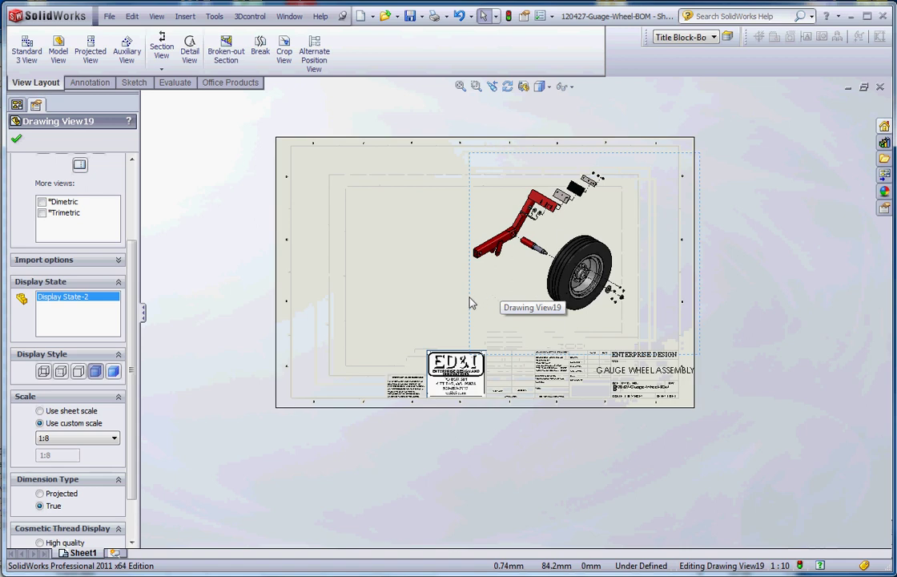
{"action": "left_click", "coordinate": [477, 302]}
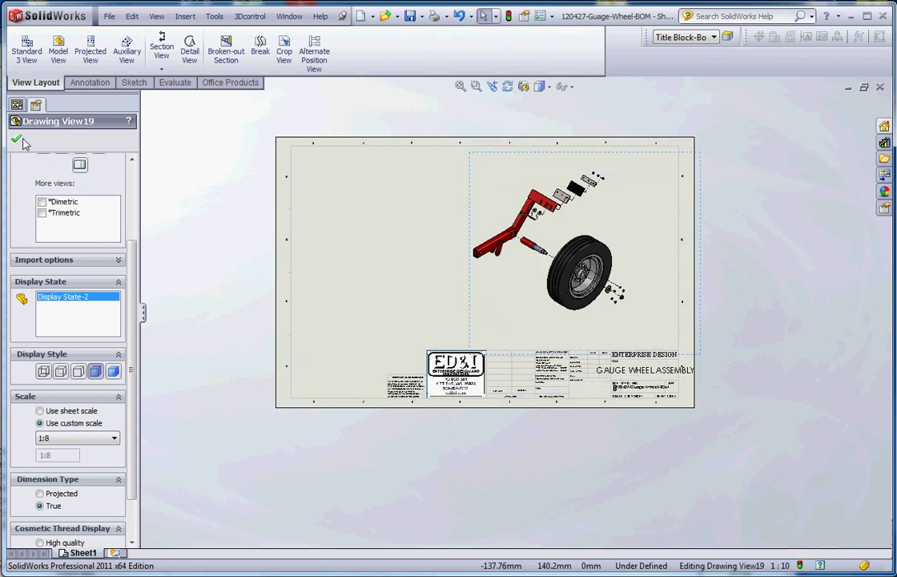
{"action": "left_click", "coordinate": [17, 140]}
Step: Move the exploded view to the left half of the sheet, above the title block, and deselect it
{"action": "left_click", "coordinate": [478, 305]}
{"action": "scroll", "coordinate": [509, 299], "scroll_direction": "up", "scroll_amount": 2}
{"action": "scroll", "coordinate": [514, 297], "scroll_direction": "up", "scroll_amount": 1}
{"action": "left_click_drag", "start_coordinate": [560, 279], "coordinate": [474, 287]}
{"action": "key", "text": "Escape"}
{"action": "scroll", "coordinate": [499, 290], "scroll_direction": "down", "scroll_amount": 4}
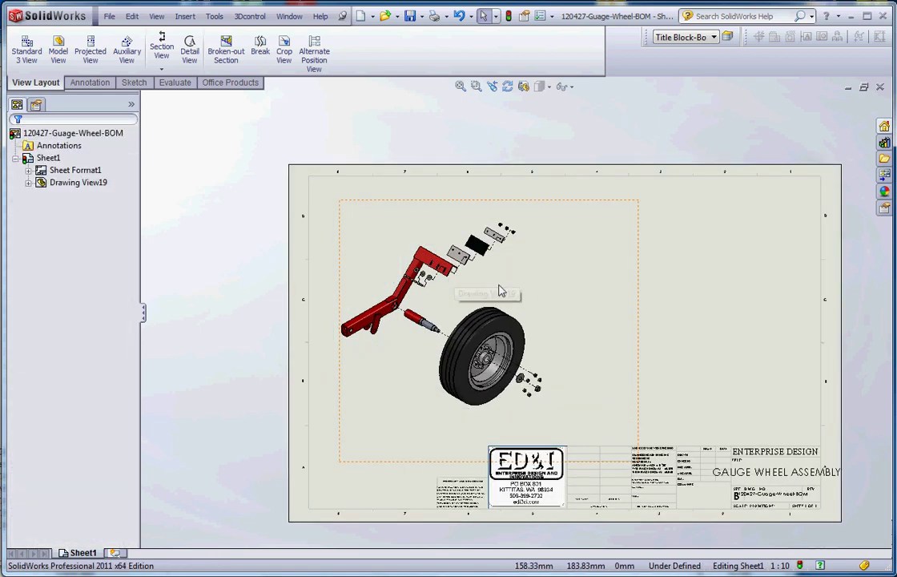
{"action": "key", "text": "f"}
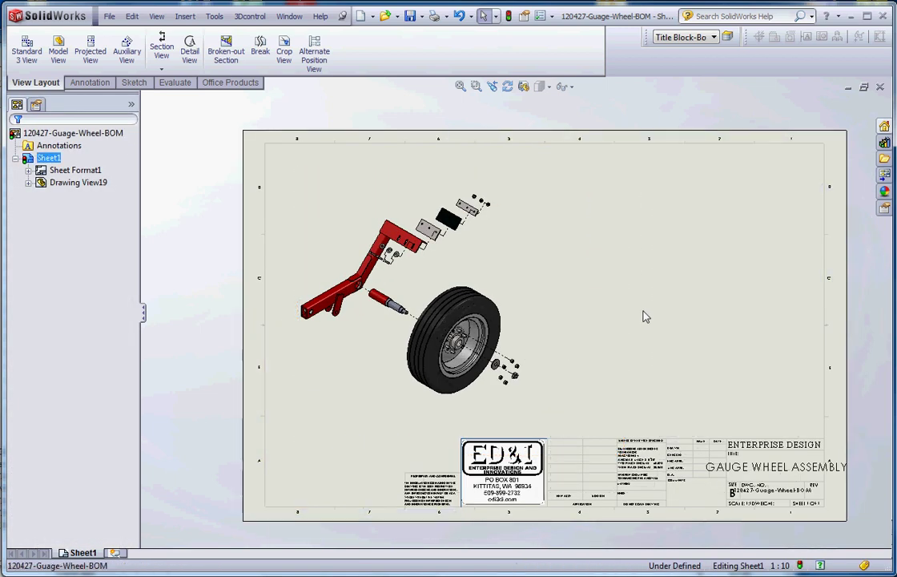